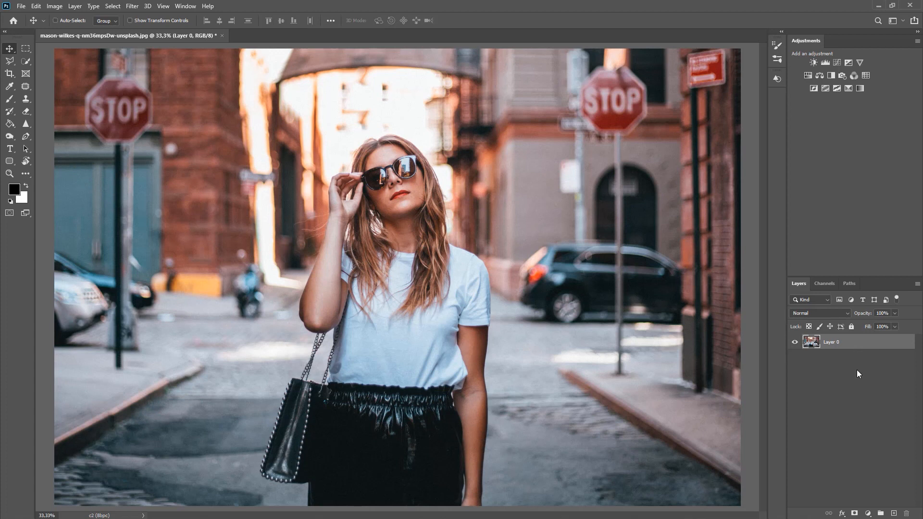
# Duplicate Layer 0 so a Layer 0 copy sits above the original.
pyautogui.hotkey('ctrl', 'j')
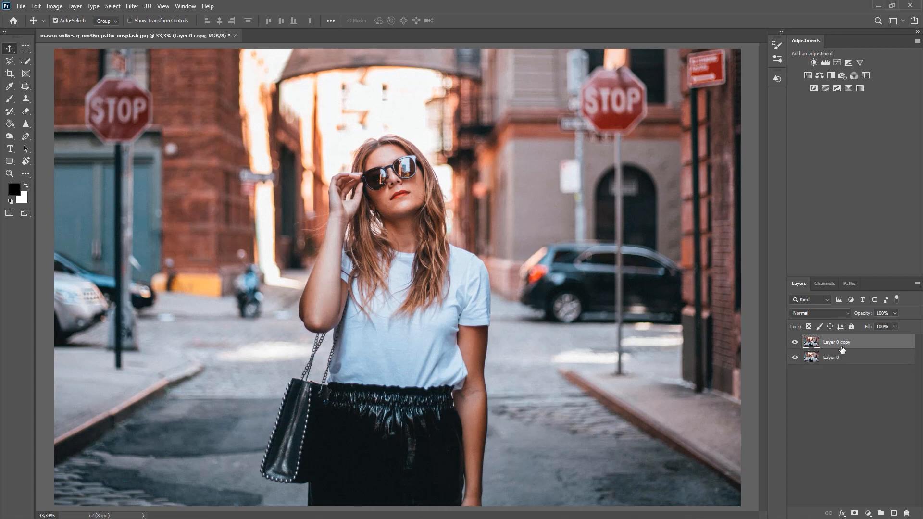
pyautogui.click(131, 6)
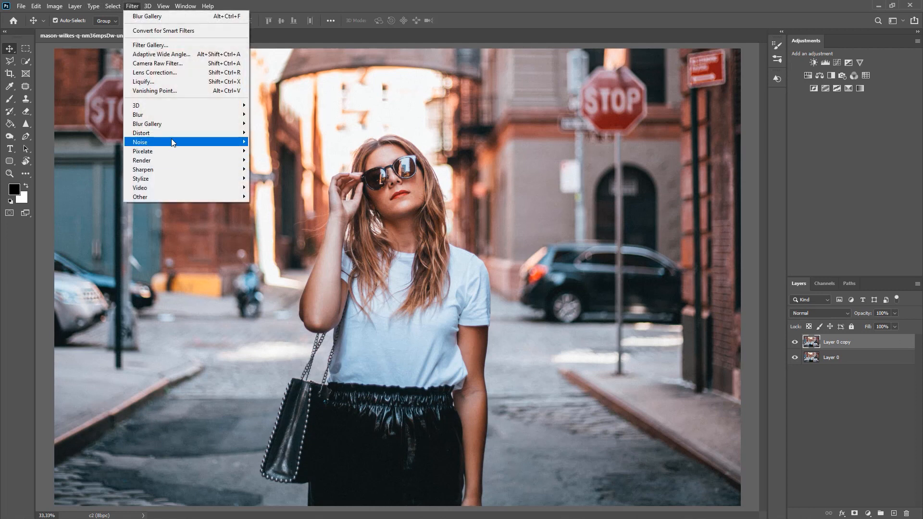
# Apply Filter > Blur Gallery > Iris Blur to the duplicate layer.
pyautogui.moveTo(174, 125)
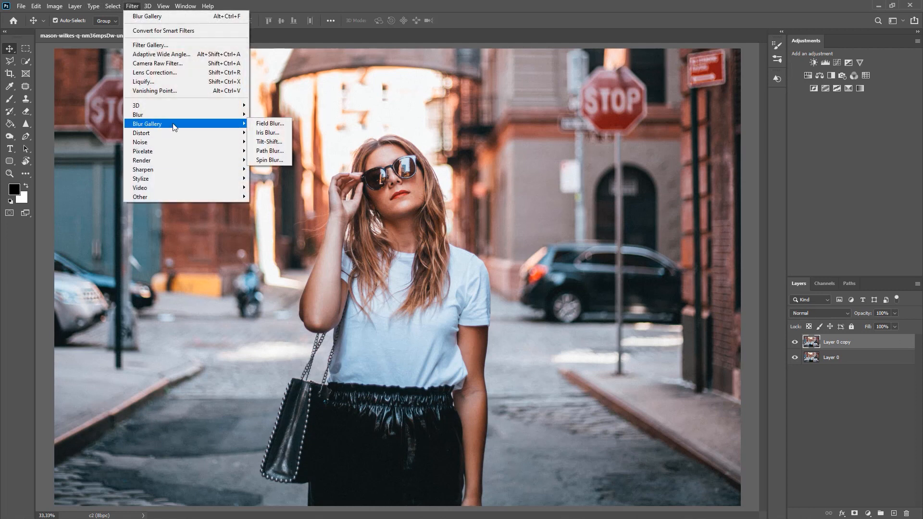
pyautogui.click(283, 138)
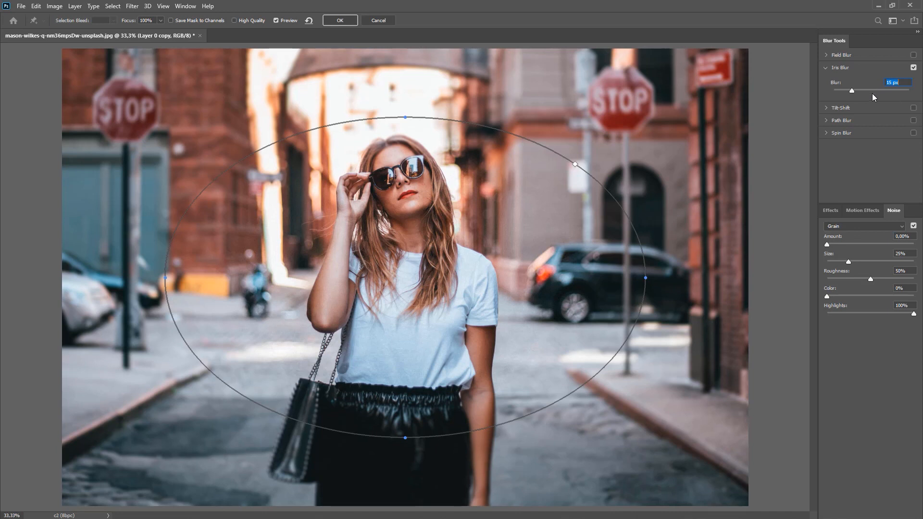
# Reshape the iris ellipse into a tall, narrow oval around the woman and set Blur to 150 px.
pyautogui.moveTo(867, 90); pyautogui.dragTo(872, 91)
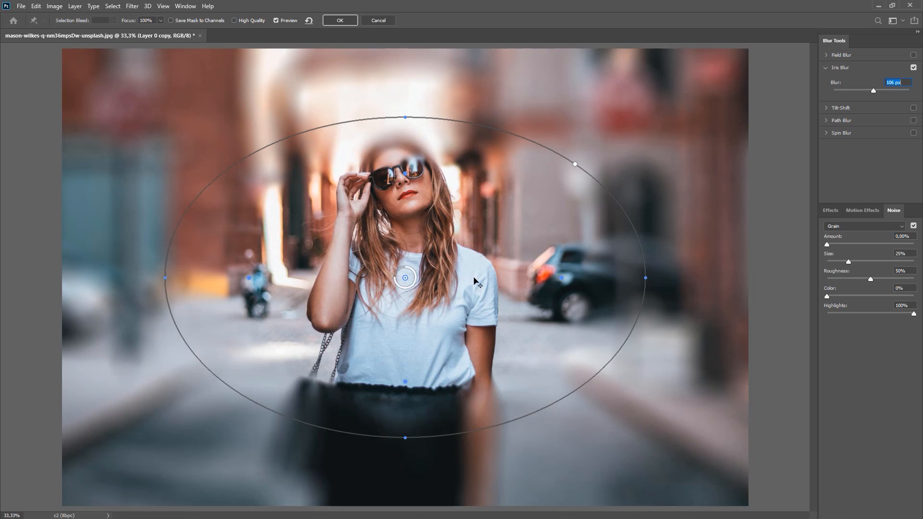
pyautogui.moveTo(470, 268); pyautogui.dragTo(477, 236)
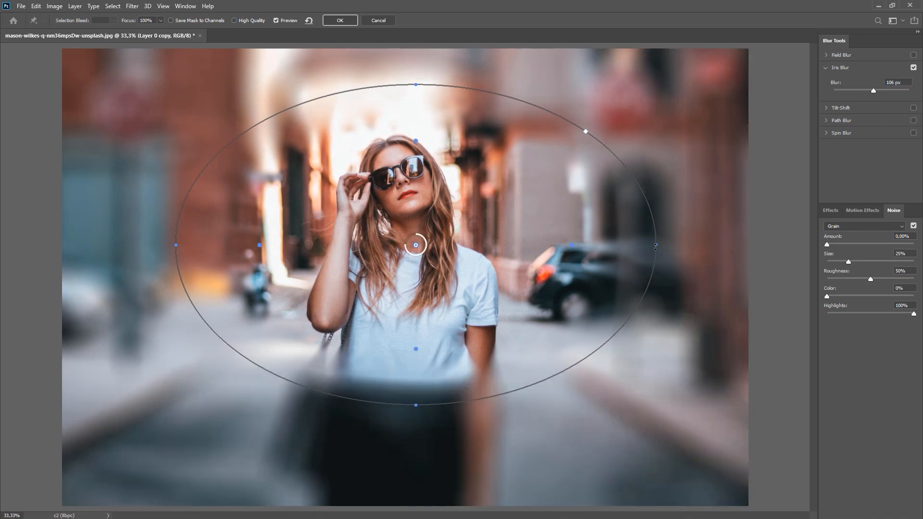
pyautogui.moveTo(656, 246); pyautogui.dragTo(527, 245)
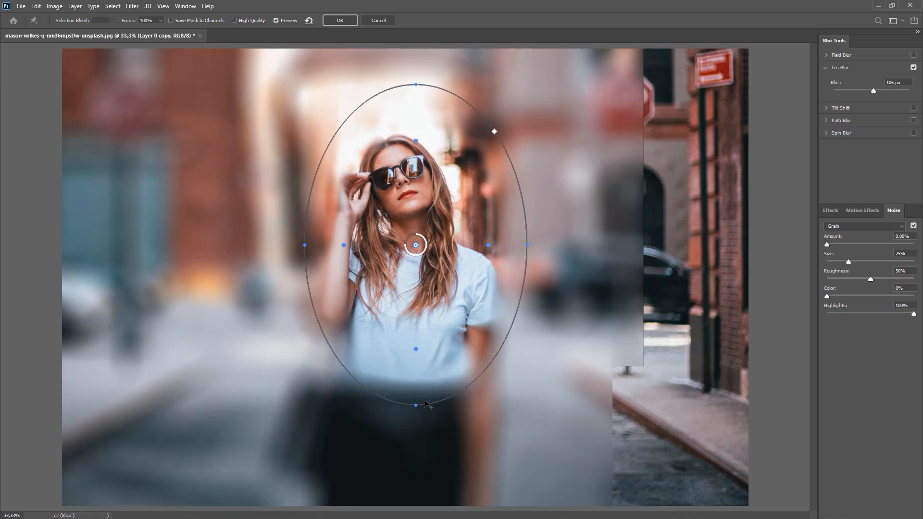
pyautogui.moveTo(417, 405); pyautogui.dragTo(413, 480)
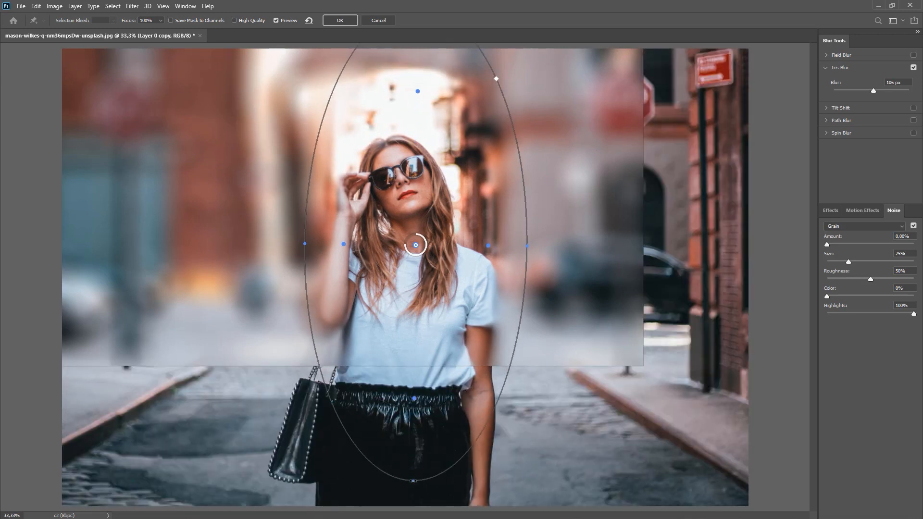
pyautogui.moveTo(425, 210); pyautogui.dragTo(420, 232)
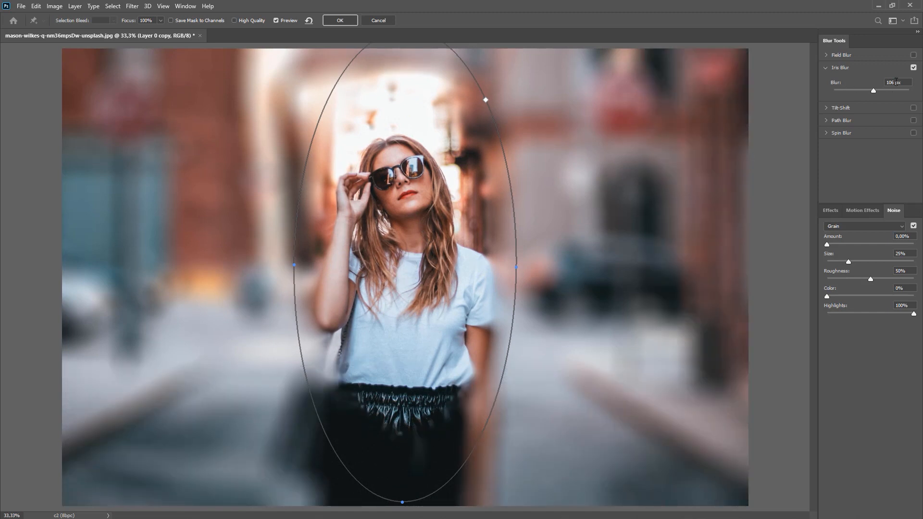
pyautogui.write('150')
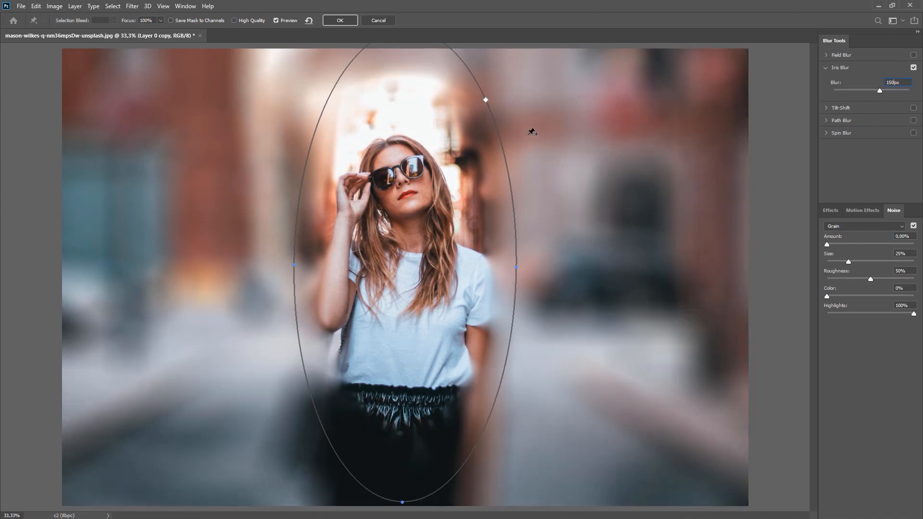
# Pull the inner feather handles inward so only her face and hair stay sharp.
pyautogui.moveTo(499, 137)
pyautogui.moveTo(510, 214)
pyautogui.moveTo(430, 252)
pyautogui.moveTo(479, 270); pyautogui.dragTo(442, 266)
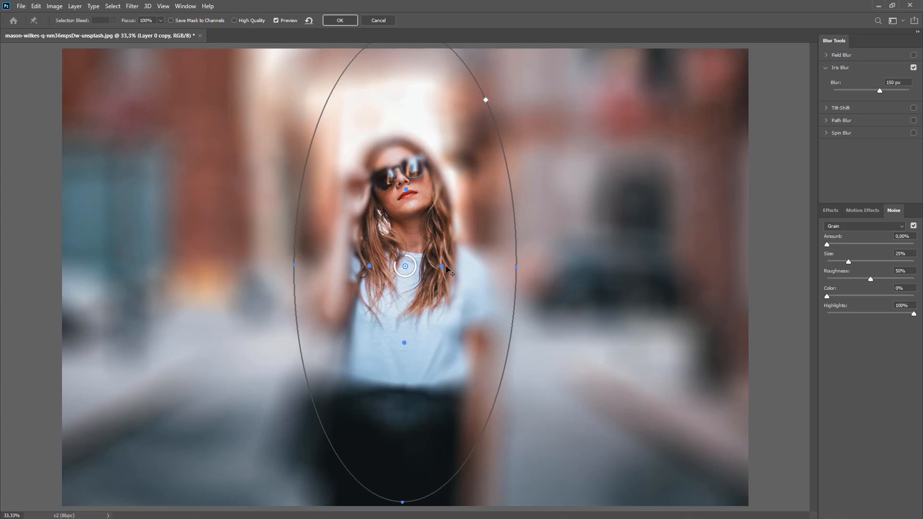
pyautogui.moveTo(446, 267)
pyautogui.mouseDown()
pyautogui.moveTo(473, 272)
pyautogui.moveTo(425, 268)
pyautogui.moveTo(448, 271)
pyautogui.mouseUp()
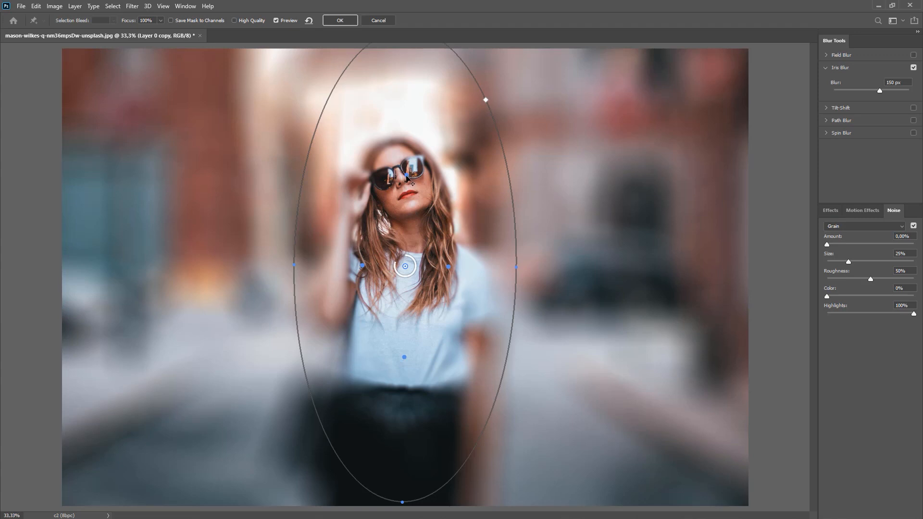
# Extend the sharp zone up over her head and out left and right, and raise its bottom edge.
pyautogui.moveTo(406, 179); pyautogui.dragTo(410, 134)
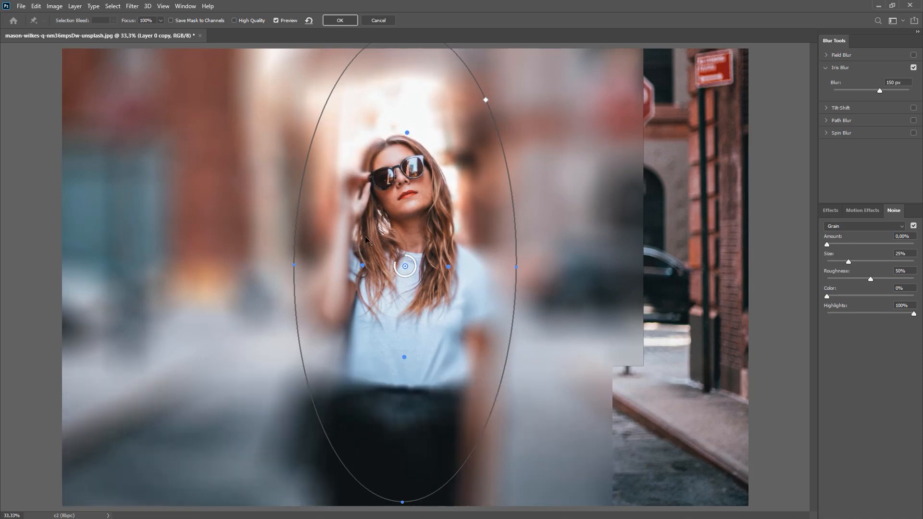
pyautogui.moveTo(362, 266); pyautogui.dragTo(340, 266)
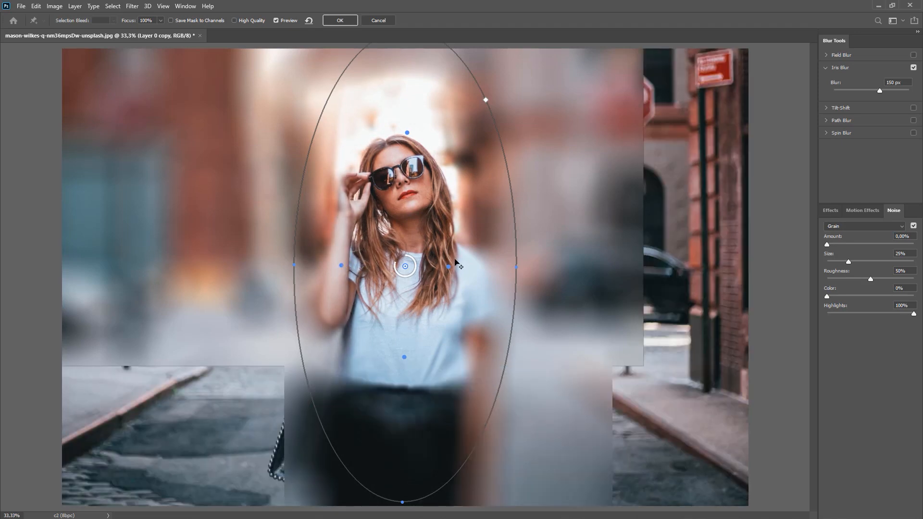
pyautogui.moveTo(454, 268); pyautogui.dragTo(479, 268)
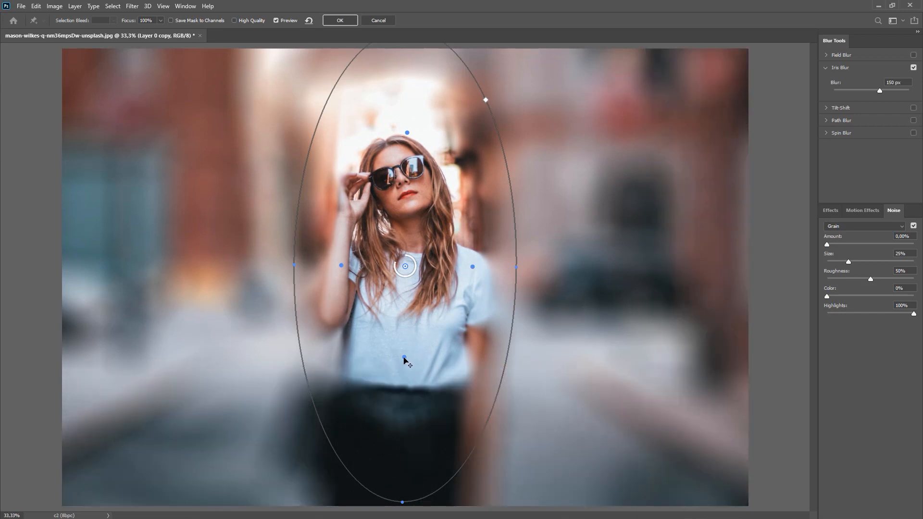
pyautogui.moveTo(405, 359); pyautogui.dragTo(404, 286)
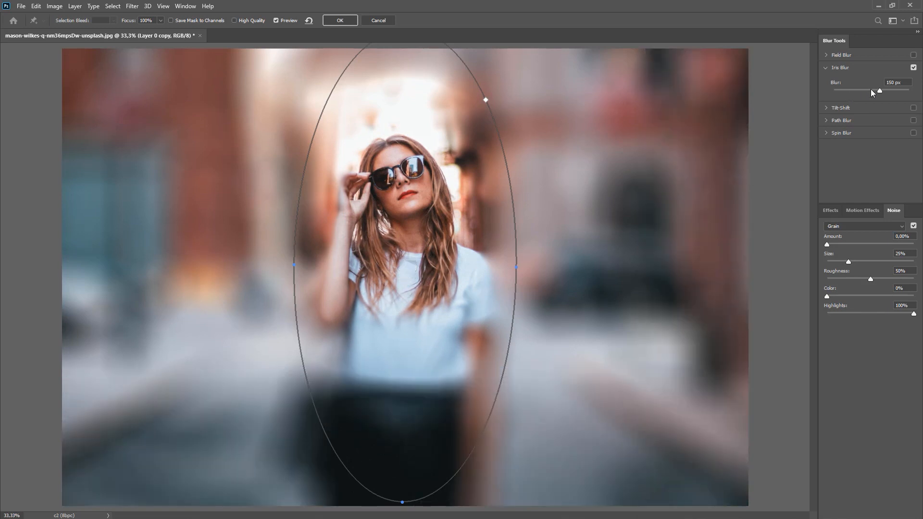
# Lower the iris blur to 45 px and commit it to Layer 0 copy.
pyautogui.moveTo(875, 91); pyautogui.dragTo(863, 88)
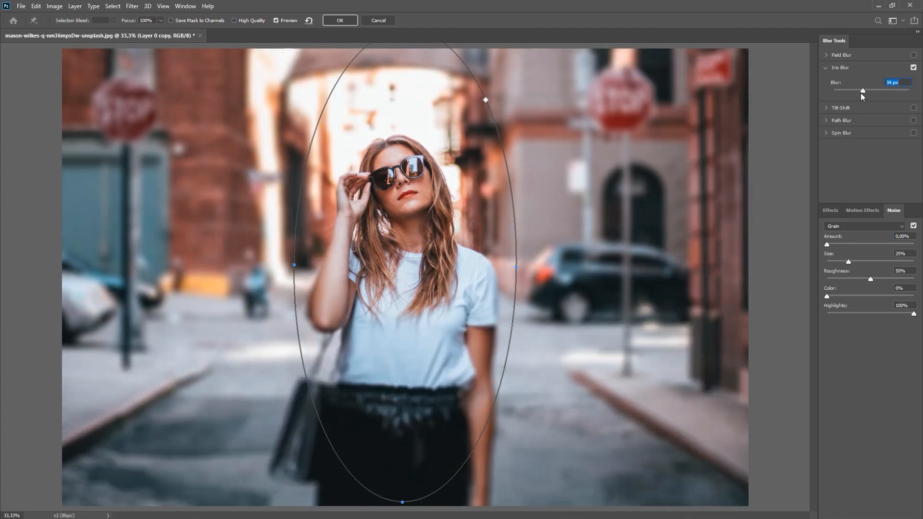
pyautogui.moveTo(860, 93); pyautogui.dragTo(865, 92)
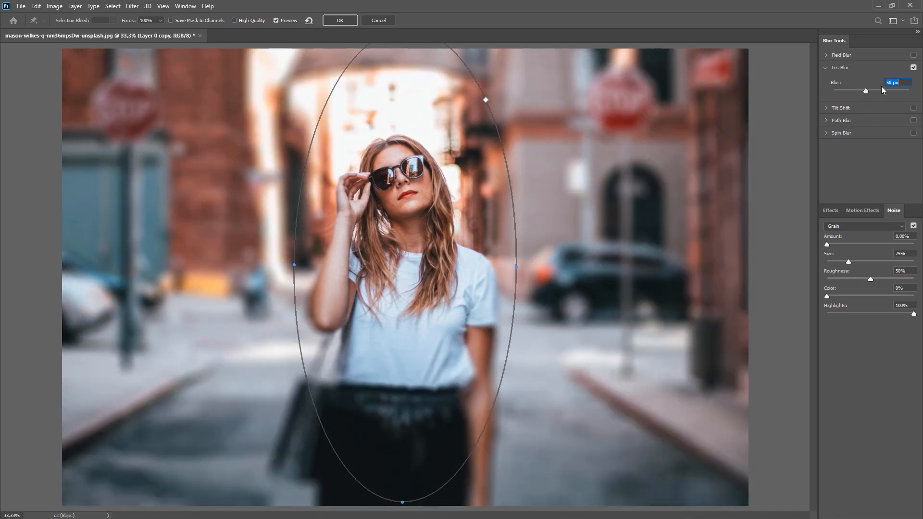
pyautogui.write('45')
pyautogui.press('BackSpace')
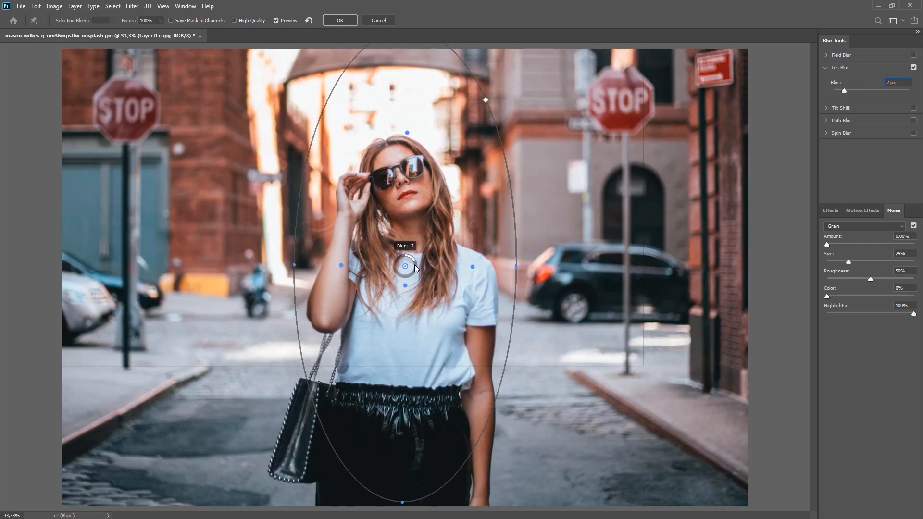
pyautogui.moveTo(414, 265); pyautogui.dragTo(398, 273)
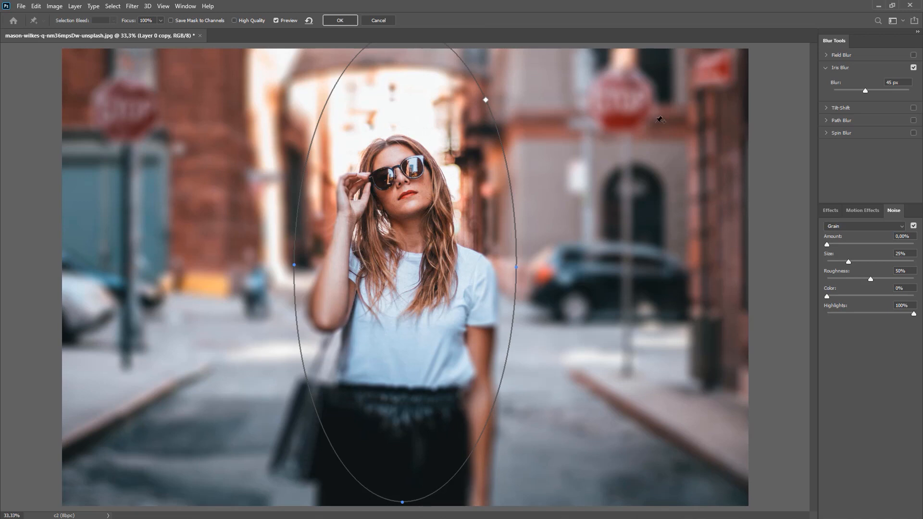
pyautogui.click(339, 21)
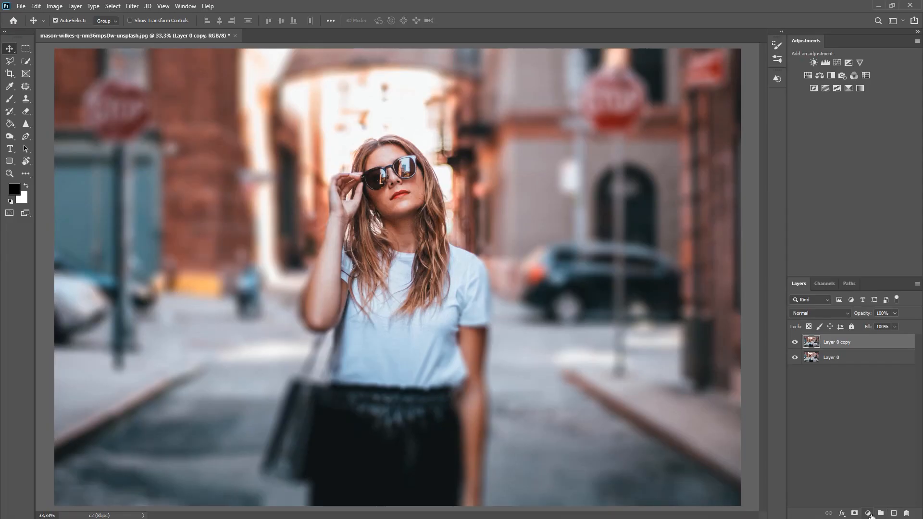
# Add a new layer and fill it entirely with black.
pyautogui.click(894, 513)
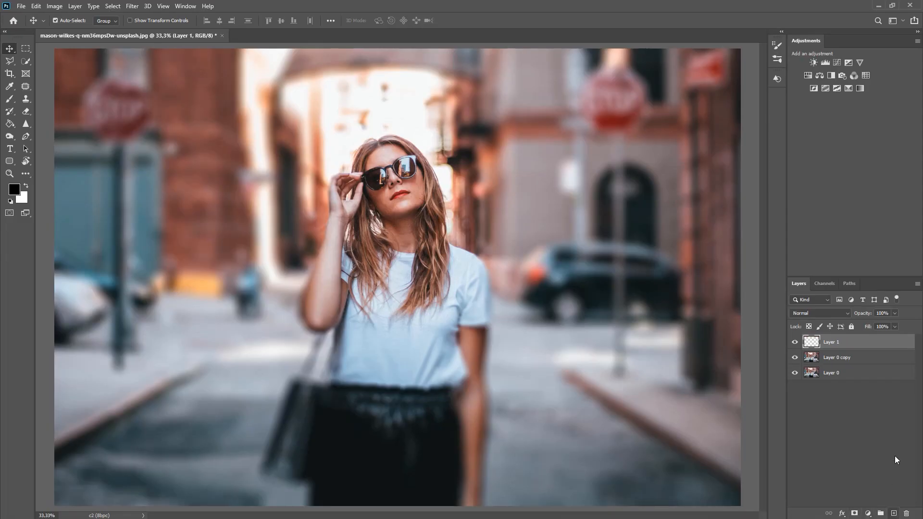
pyautogui.click(10, 124)
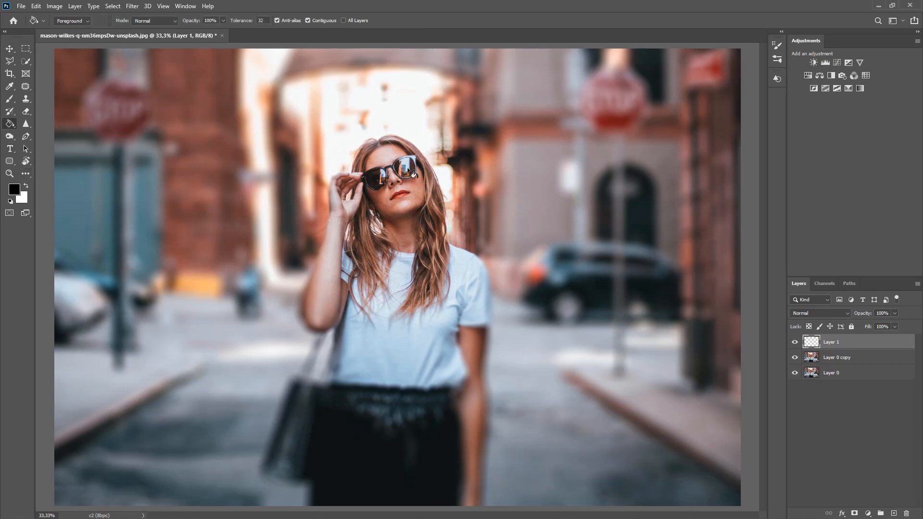
pyautogui.click(413, 173)
# Set the black layer to 50% opacity and cut out an elliptical area around the woman.
pyautogui.rightClick(26, 50)
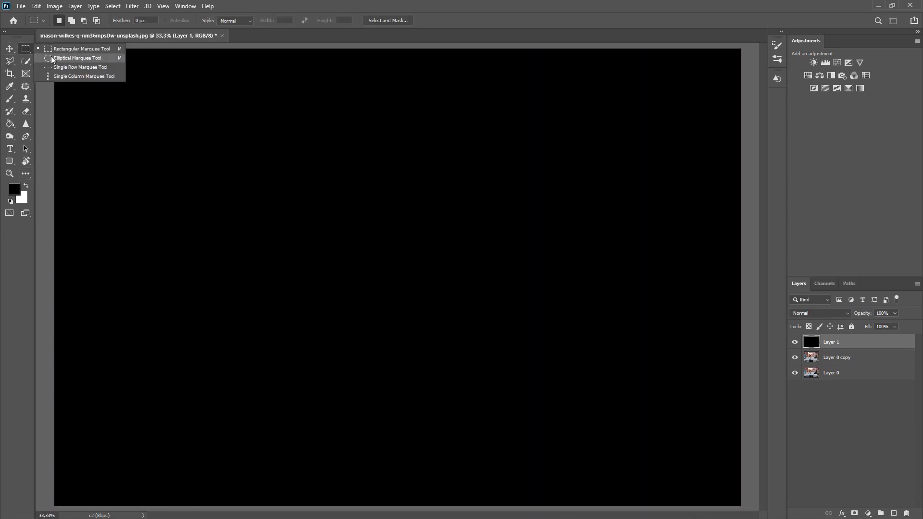
pyautogui.click(55, 59)
pyautogui.press('5')
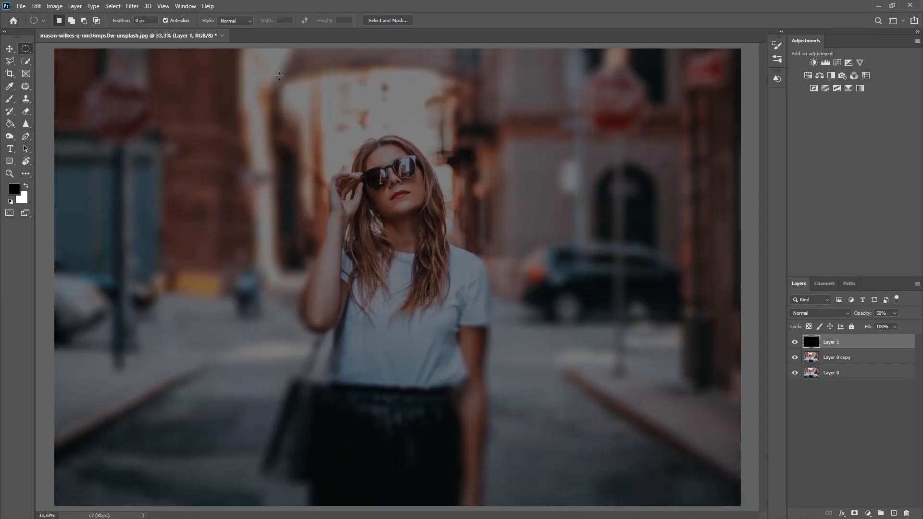
pyautogui.moveTo(270, 77); pyautogui.dragTo(536, 506)
pyautogui.press('Delete')
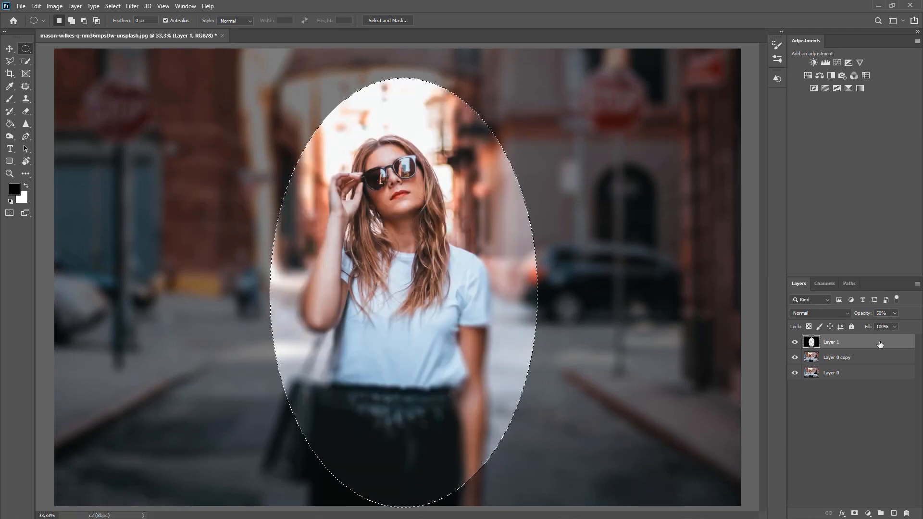
pyautogui.hotkey('ctrl', 'd')
# Soften the black layer's oval edge with a 182 px Gaussian Blur.
pyautogui.click(131, 7)
pyautogui.moveTo(155, 116)
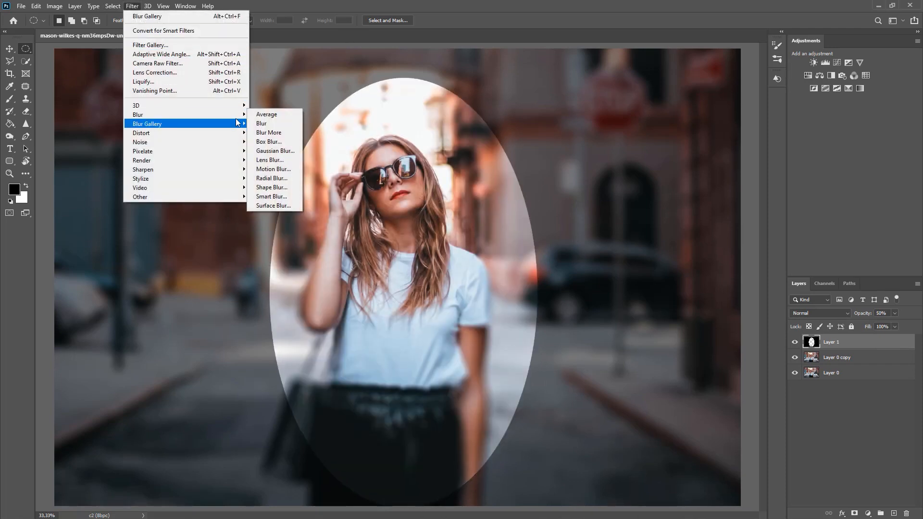
pyautogui.click(269, 151)
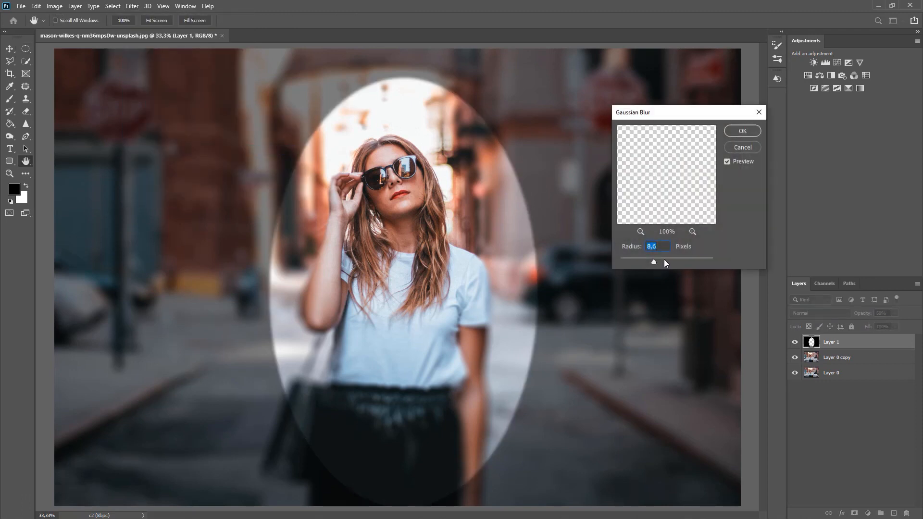
pyautogui.moveTo(665, 260); pyautogui.dragTo(694, 260)
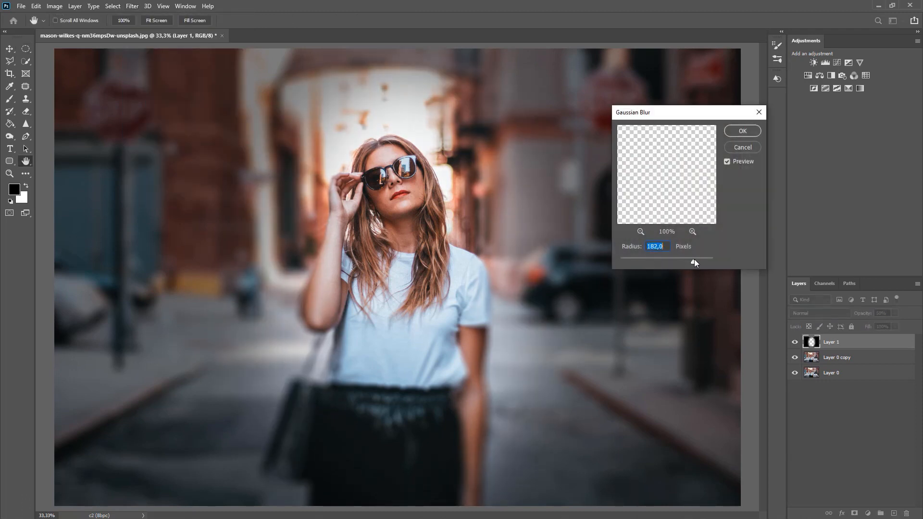
pyautogui.click(742, 131)
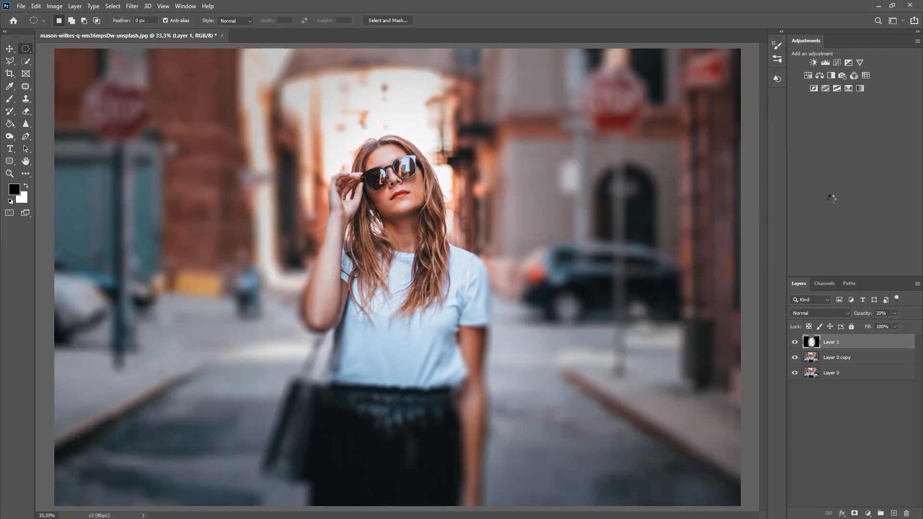
# Toggle the layers to compare with the original, then submit the workshop signup with an e-mail address.
pyautogui.click(9, 49)
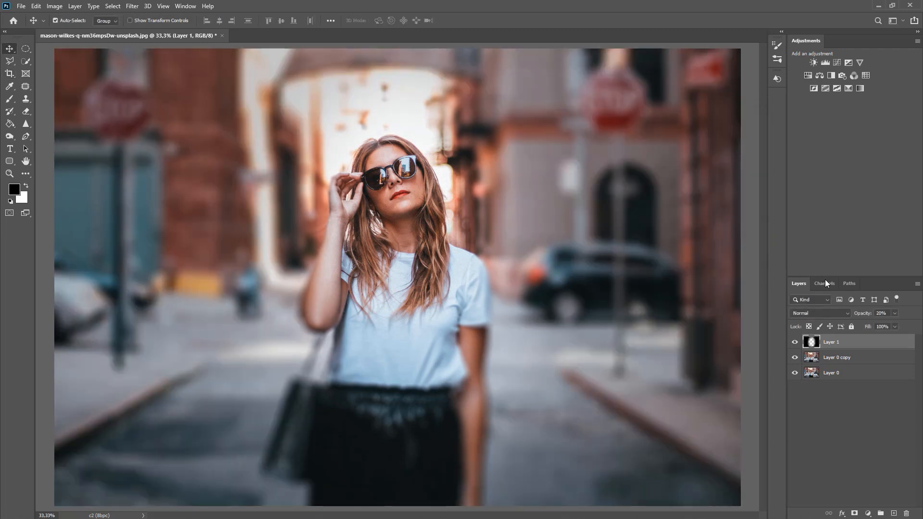
pyautogui.click(795, 343)
pyautogui.click(794, 342)
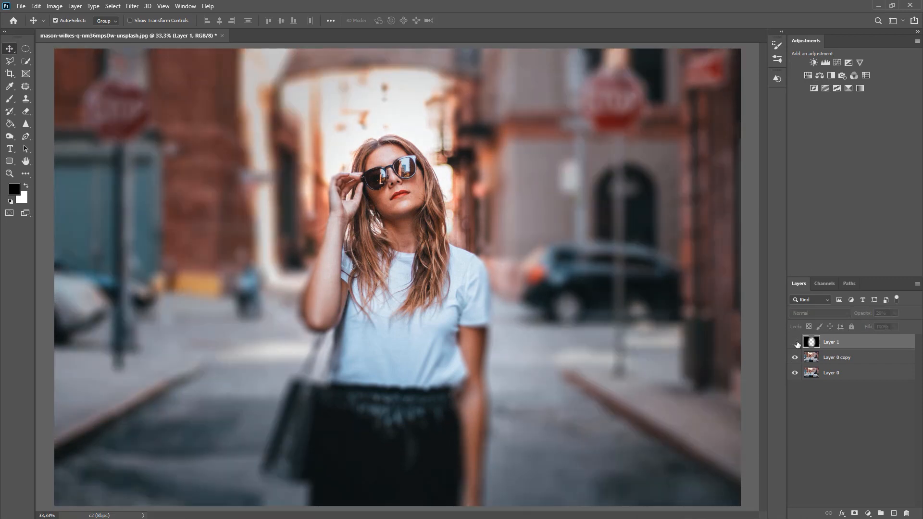
pyautogui.click(795, 342)
pyautogui.click(795, 343)
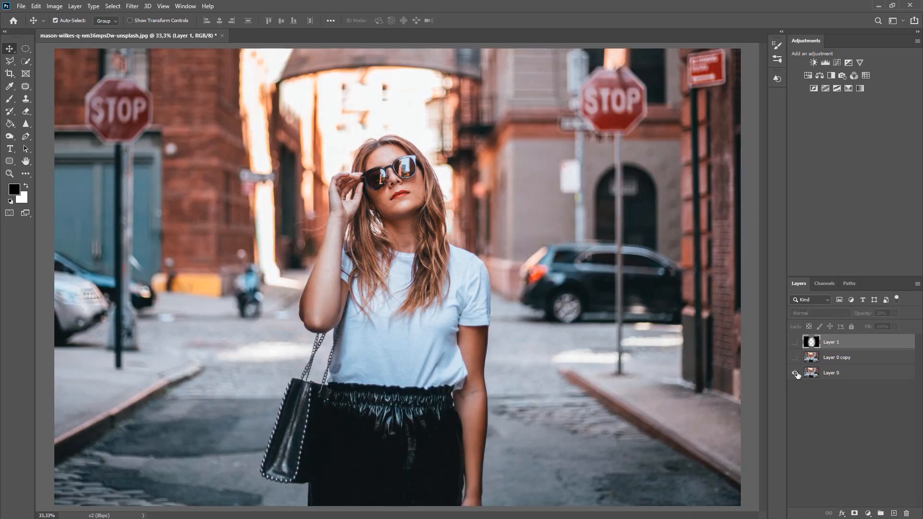
pyautogui.keyDown('alt'); pyautogui.click(795, 373); pyautogui.keyUp('alt')
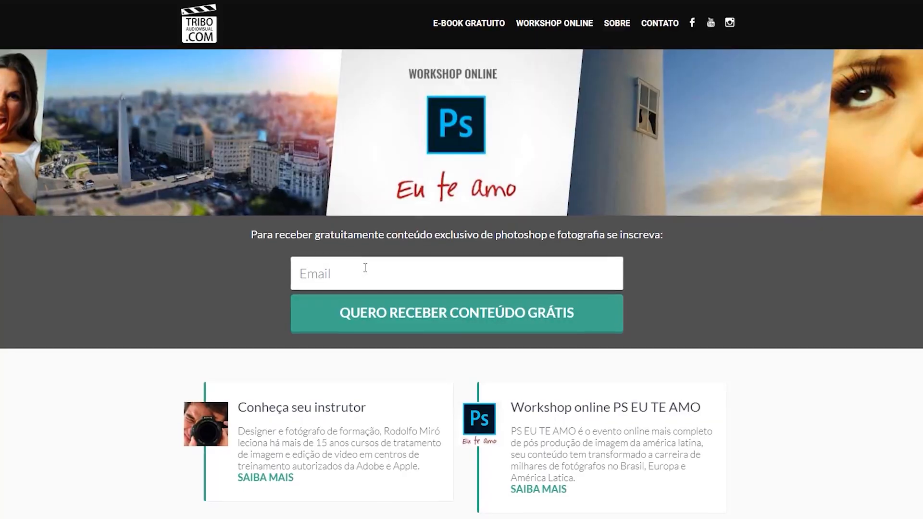
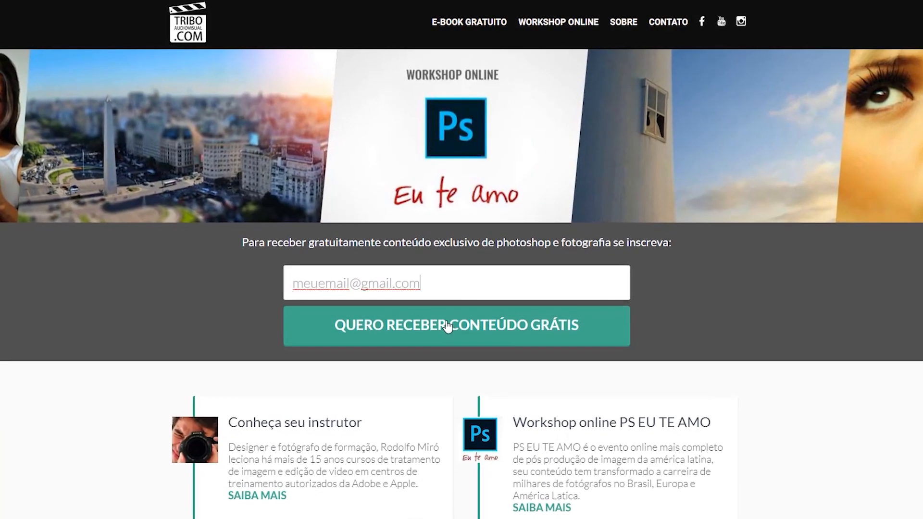
pyautogui.click(445, 325)
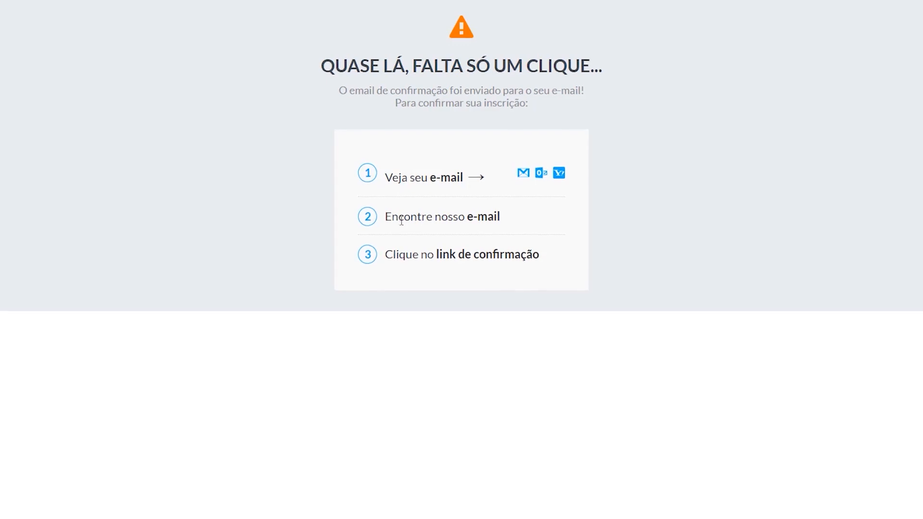